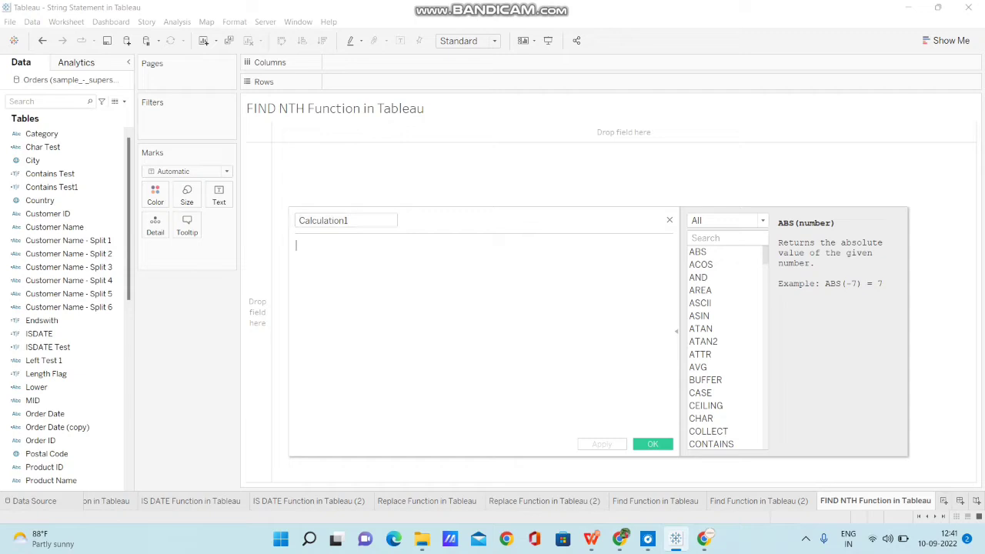
# Write the calculated field's formula as FINDNTH("Calculation","a",2)
pyautogui.write('find')
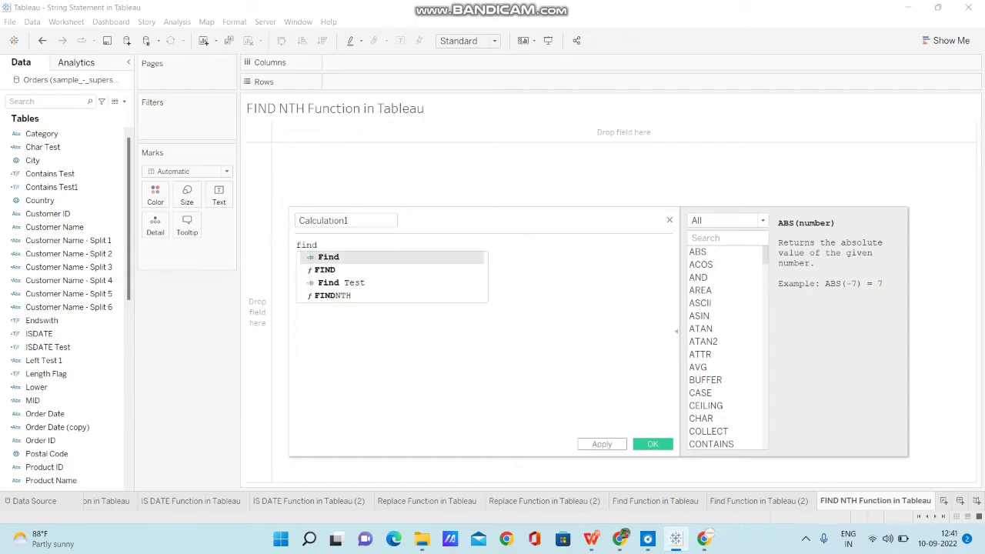
pyautogui.write('n')
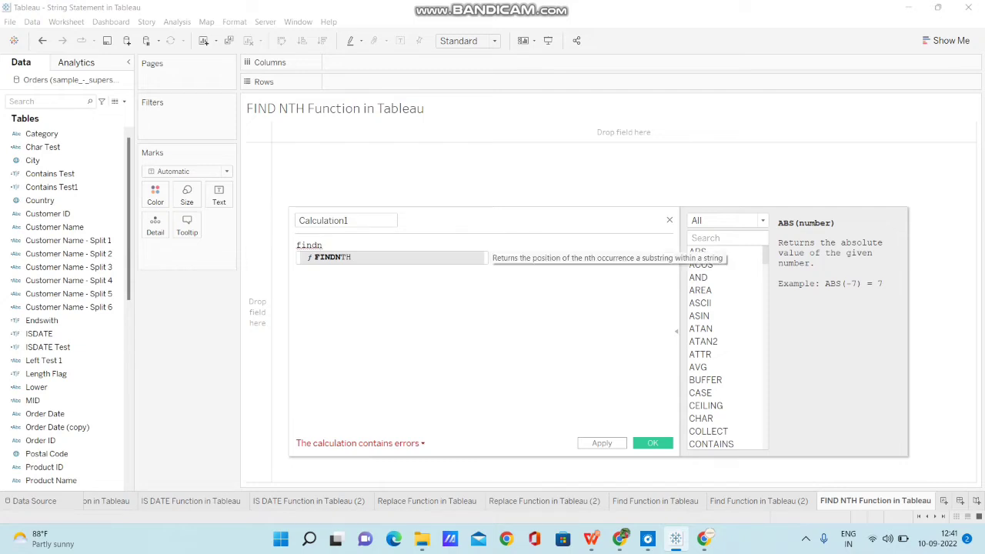
pyautogui.press('Return')
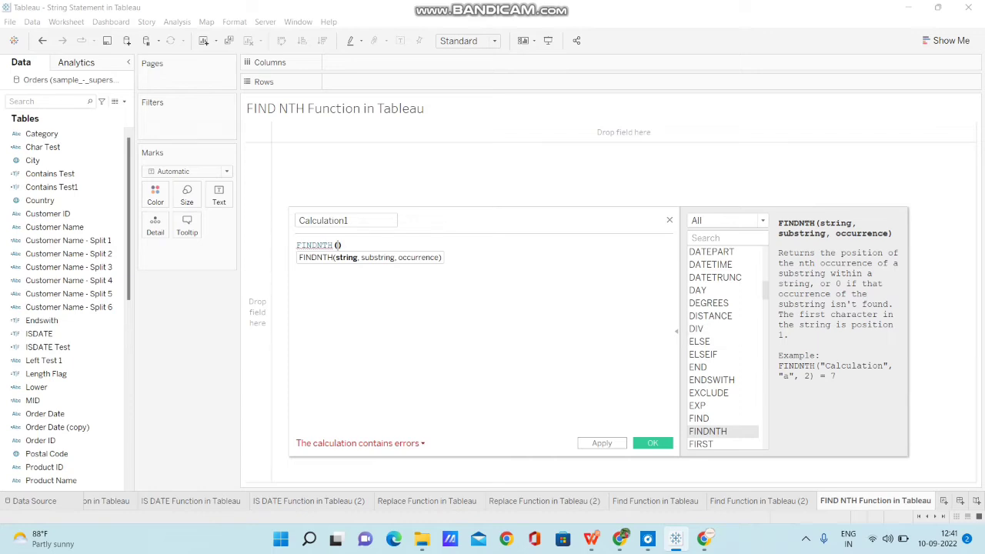
pyautogui.write('"Calcul')
pyautogui.write('ation')
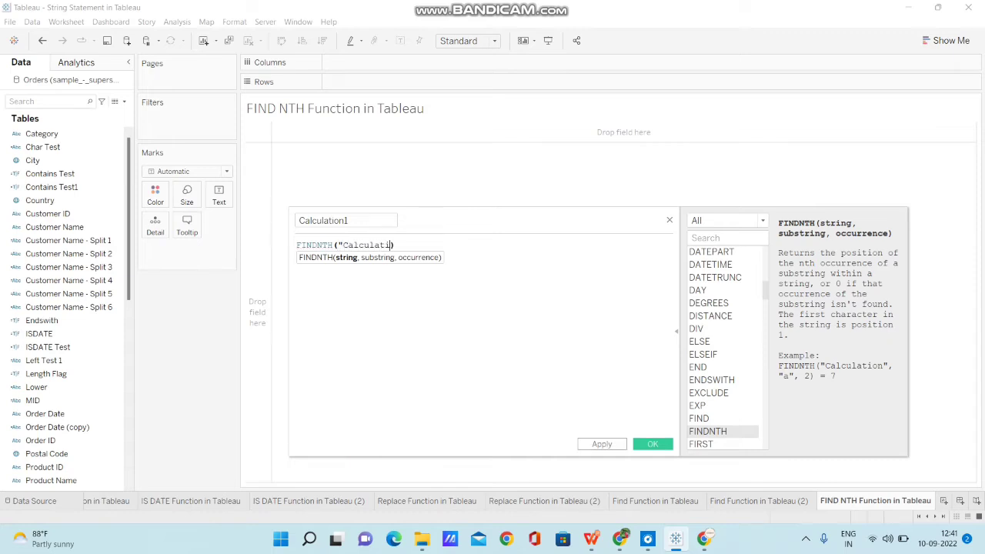
pyautogui.write('","a"')
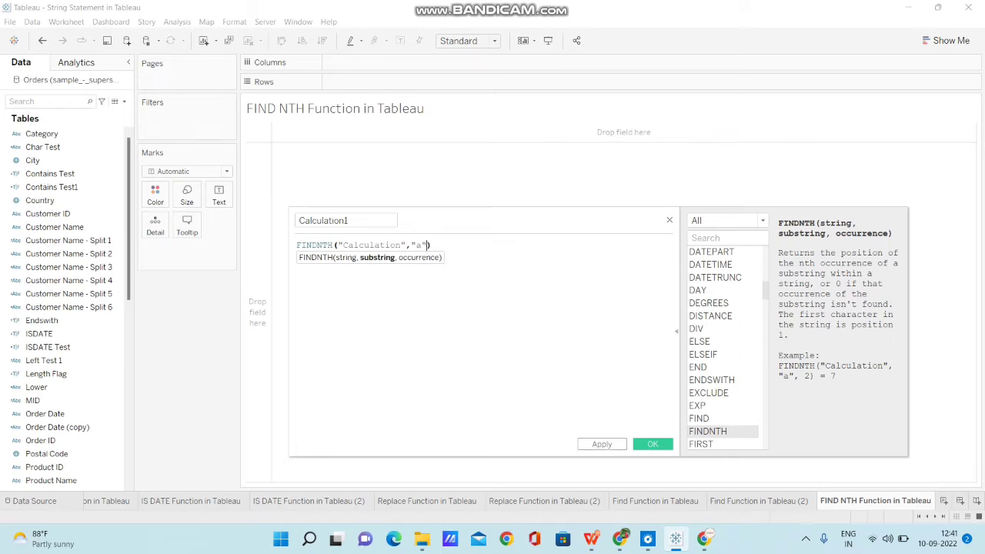
pyautogui.write(',2)')
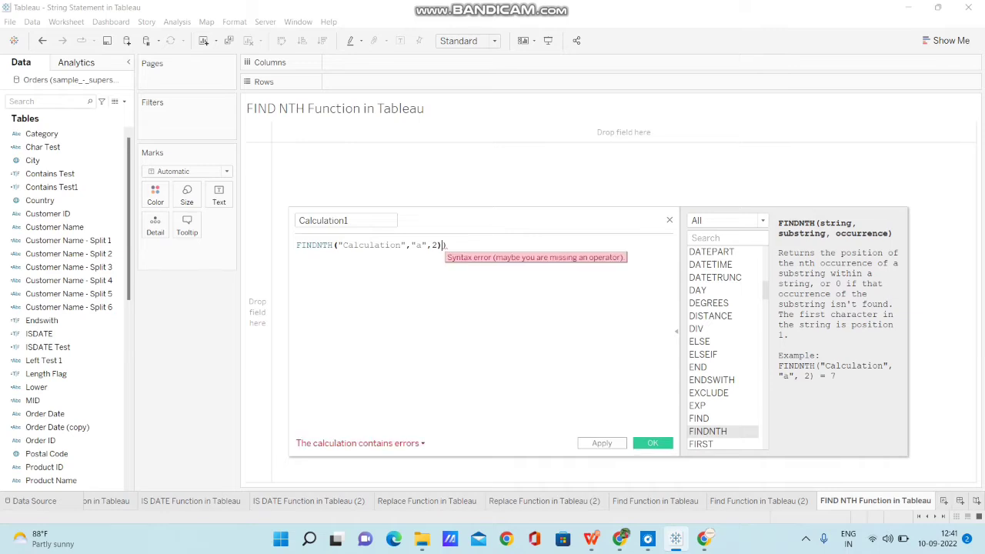
pyautogui.press('BackSpace')
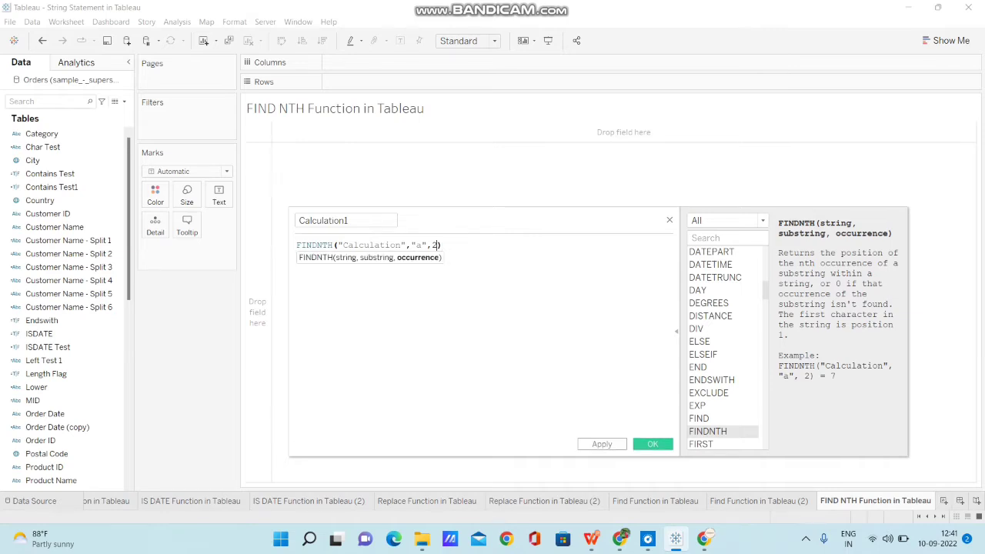
# Name the calculated field Find Nth and save it
pyautogui.moveTo(348, 220); pyautogui.dragTo(299, 221)
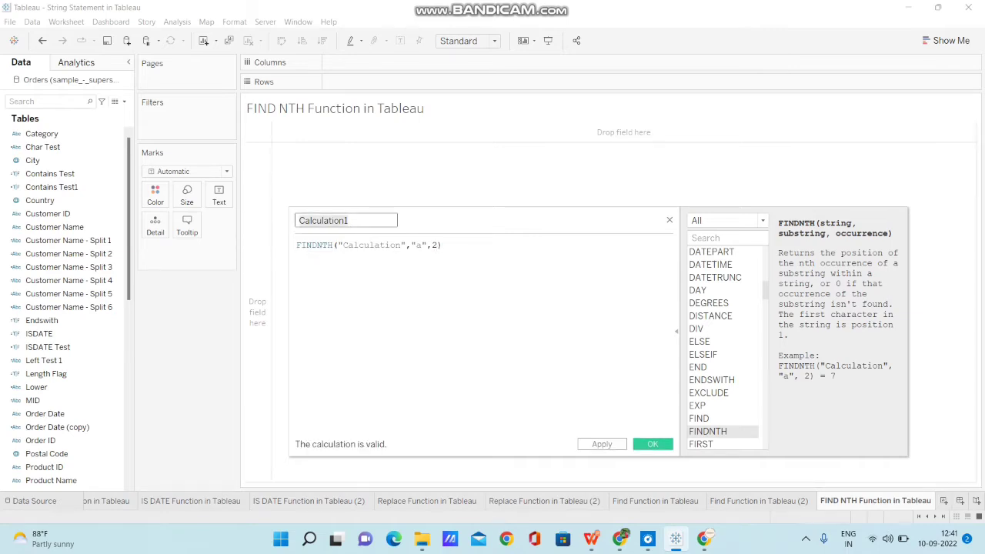
pyautogui.write('Find')
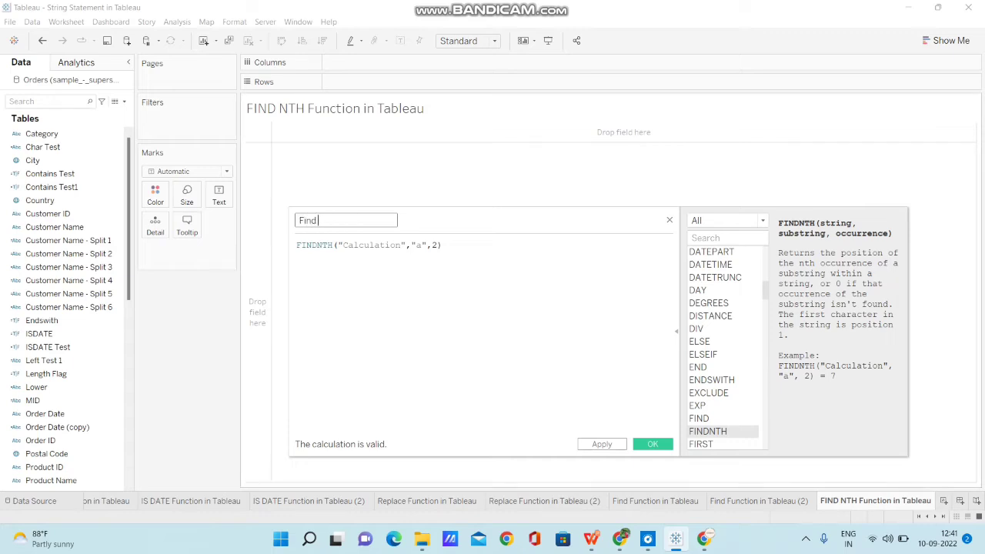
pyautogui.write(' Nth')
pyautogui.click(652, 444)
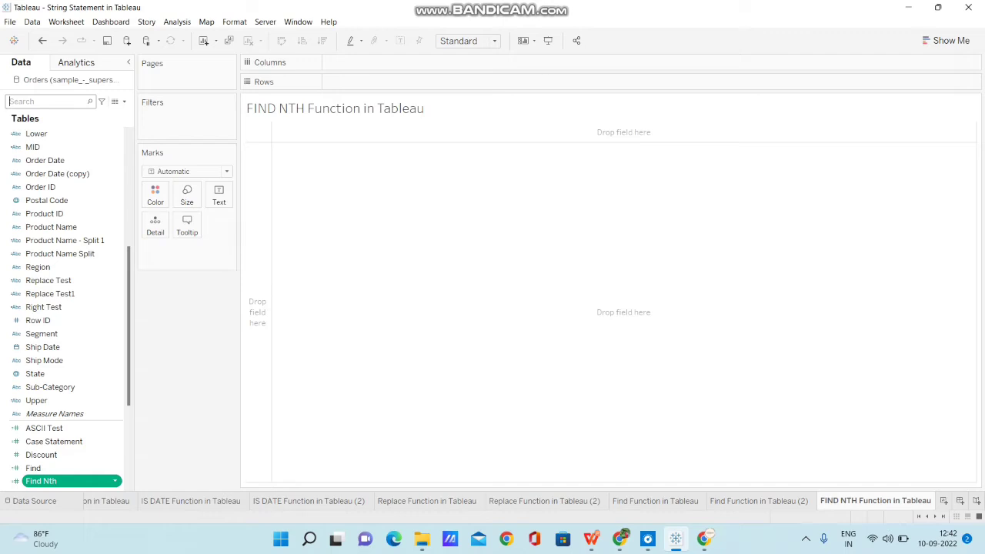
# Show Find Nth as text in the worksheet and convert it to a dimension
pyautogui.moveTo(70, 481); pyautogui.dragTo(219, 200)
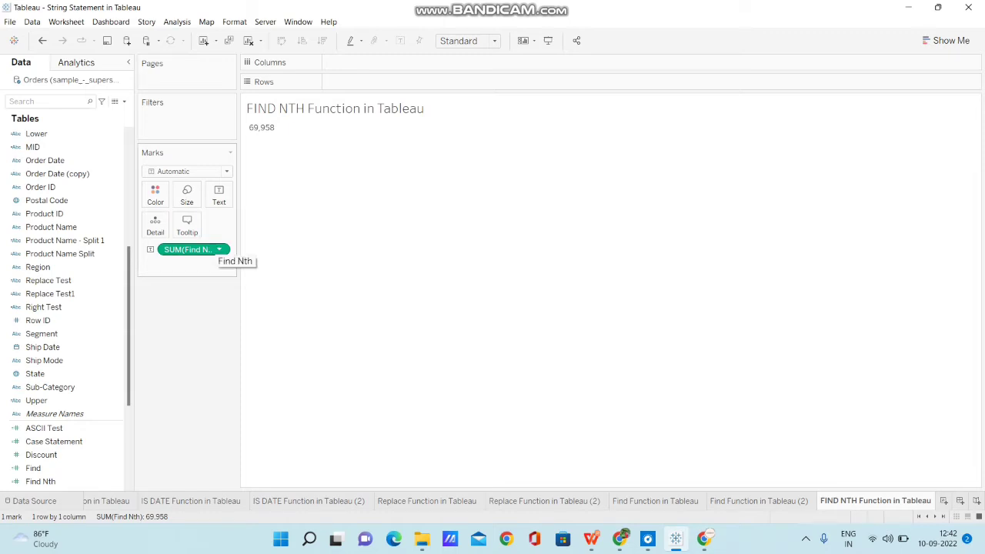
pyautogui.click(219, 249)
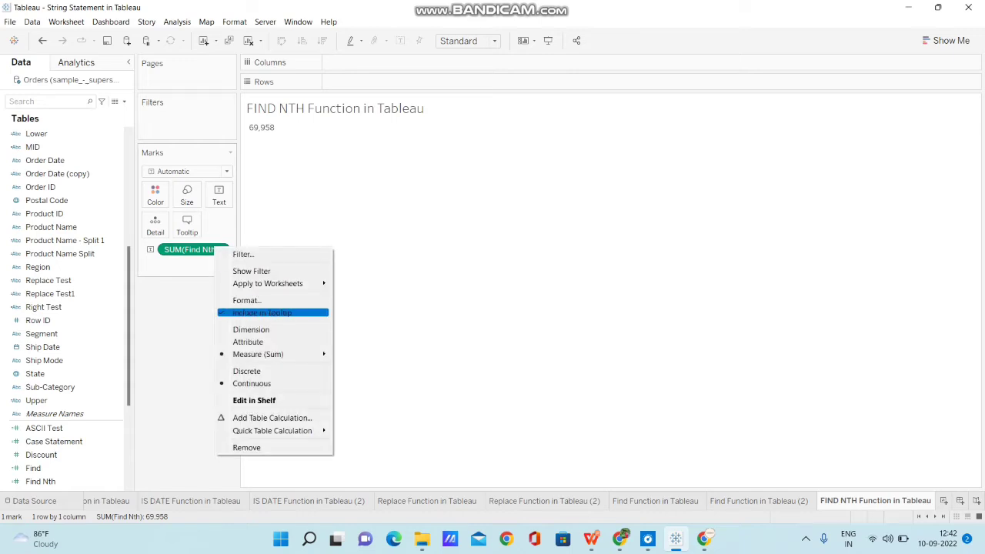
pyautogui.click(251, 329)
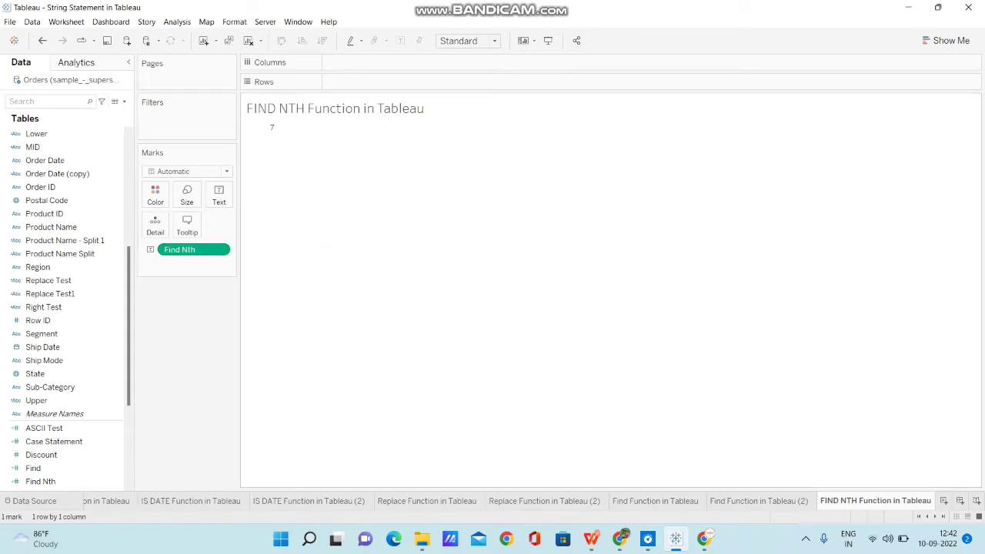
pyautogui.moveTo(271, 129)
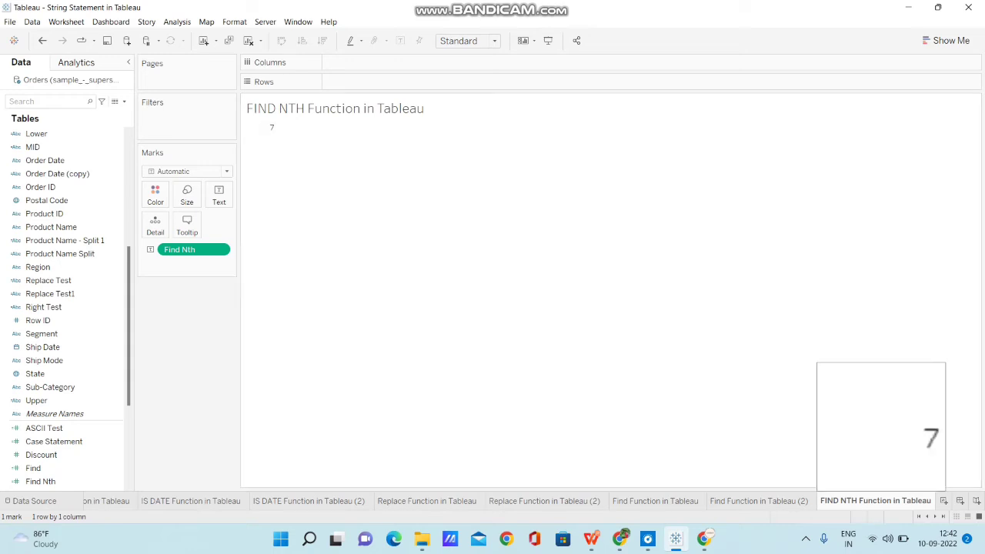
# Duplicate the FIND NTH Function in Tableau worksheet and remove Find Nth from the copy's marks
pyautogui.rightClick(875, 500)
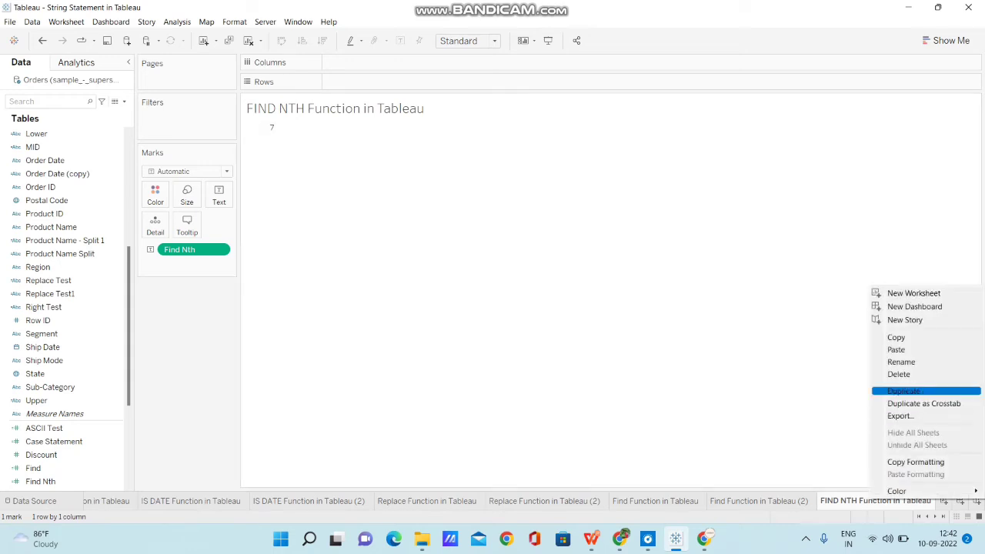
pyautogui.click(903, 391)
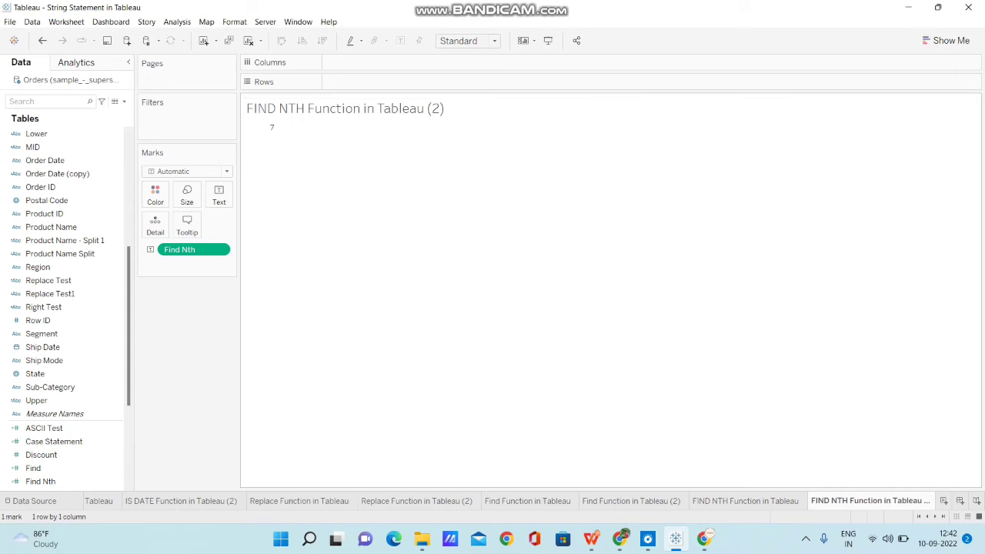
pyautogui.rightClick(209, 250)
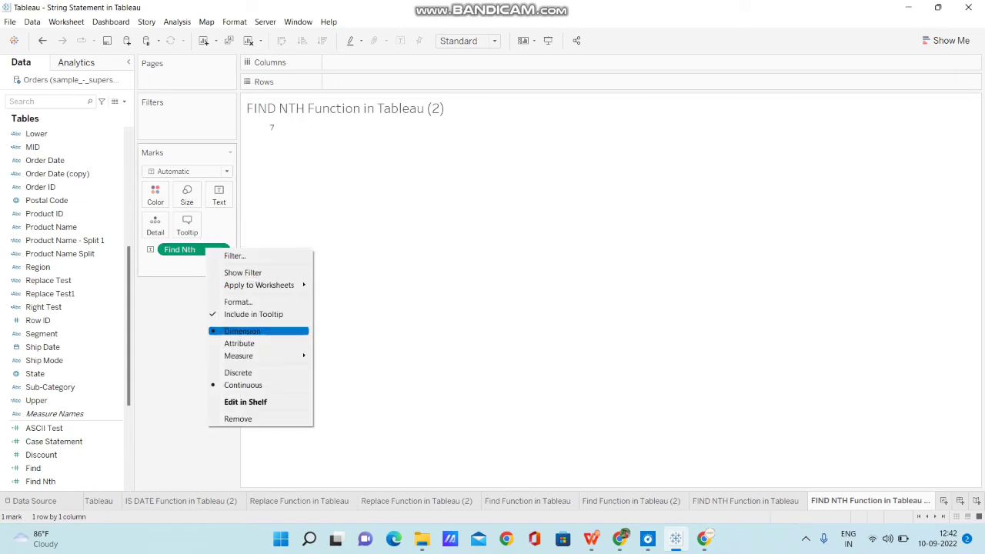
pyautogui.click(239, 418)
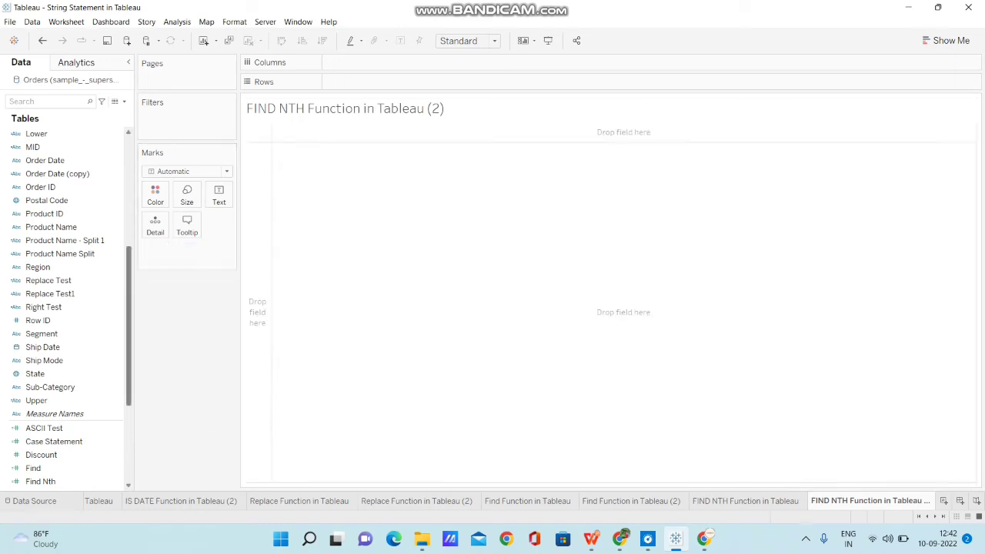
# Search the data fields for "cate" and place Category on the rows of the duplicated worksheet
pyautogui.write('cate')
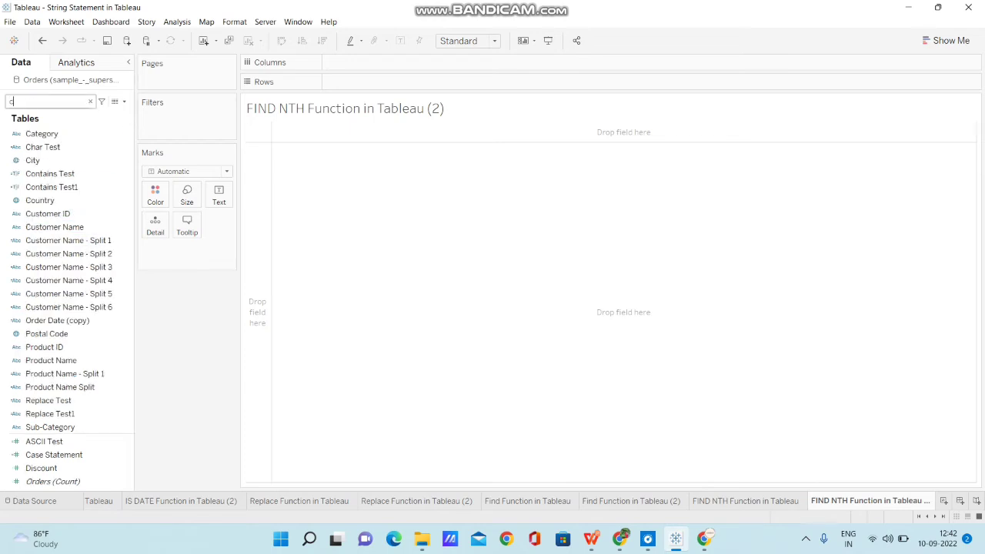
pyautogui.press('Down')
pyautogui.press('Down')
pyautogui.moveTo(41, 133); pyautogui.dragTo(325, 81)
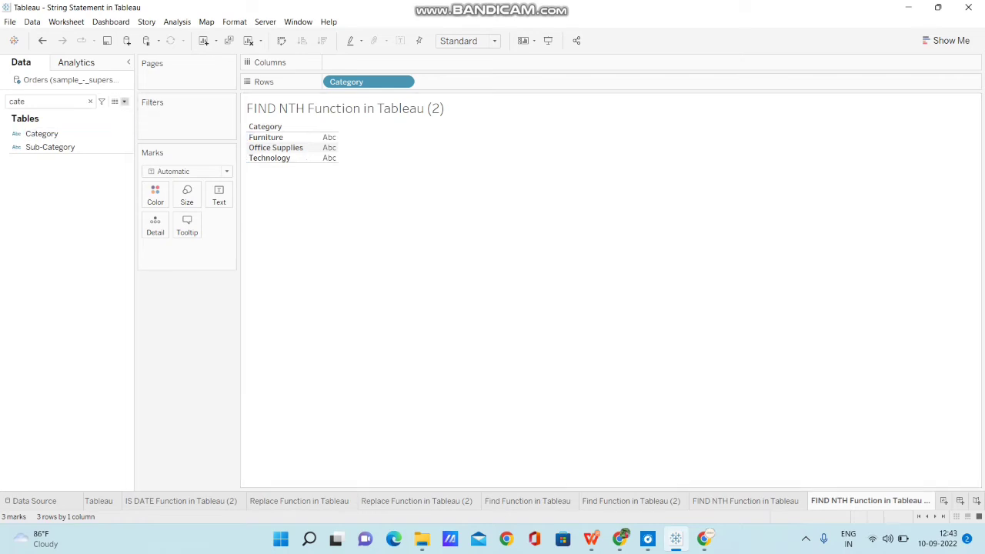
# Create a calculated field with the formula FINDNTH([Category],'u',2)
pyautogui.click(124, 101)
pyautogui.click(62, 113)
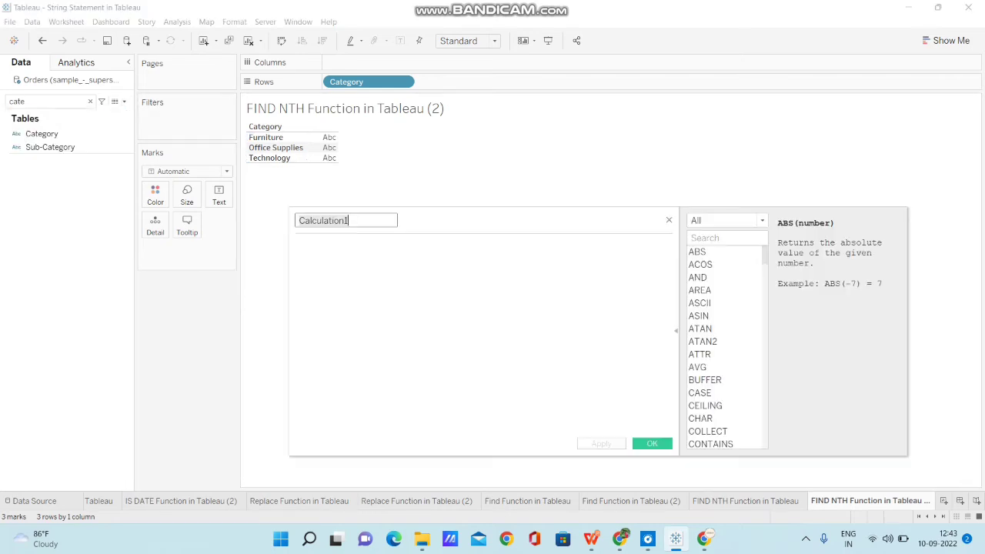
pyautogui.write('find')
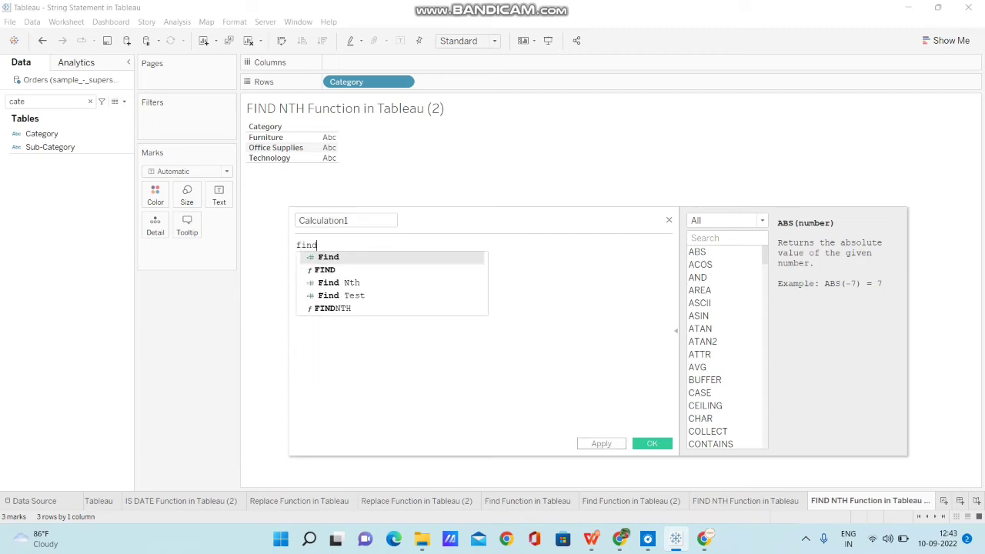
pyautogui.press('Down')
pyautogui.press('Down')
pyautogui.press('Down')
pyautogui.press('Down')
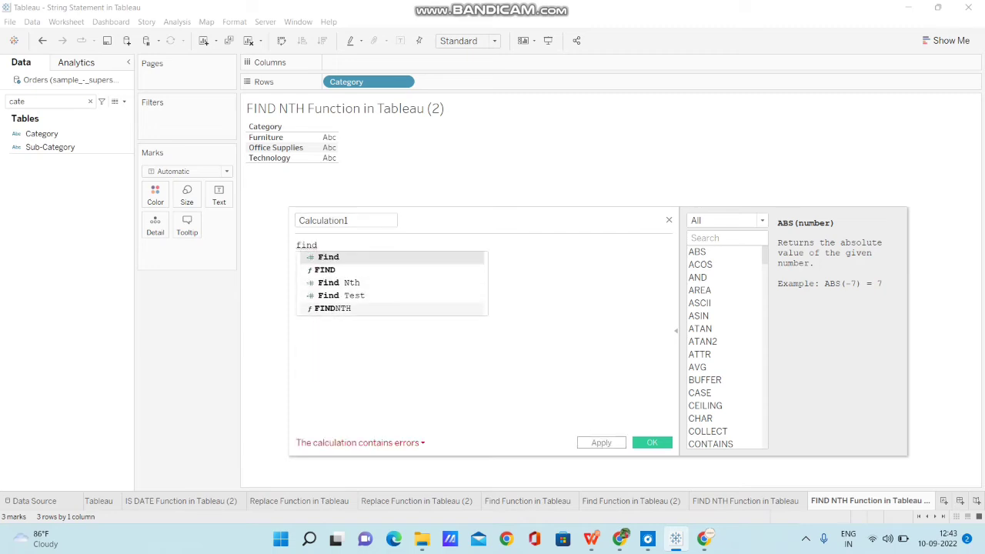
pyautogui.press('Return')
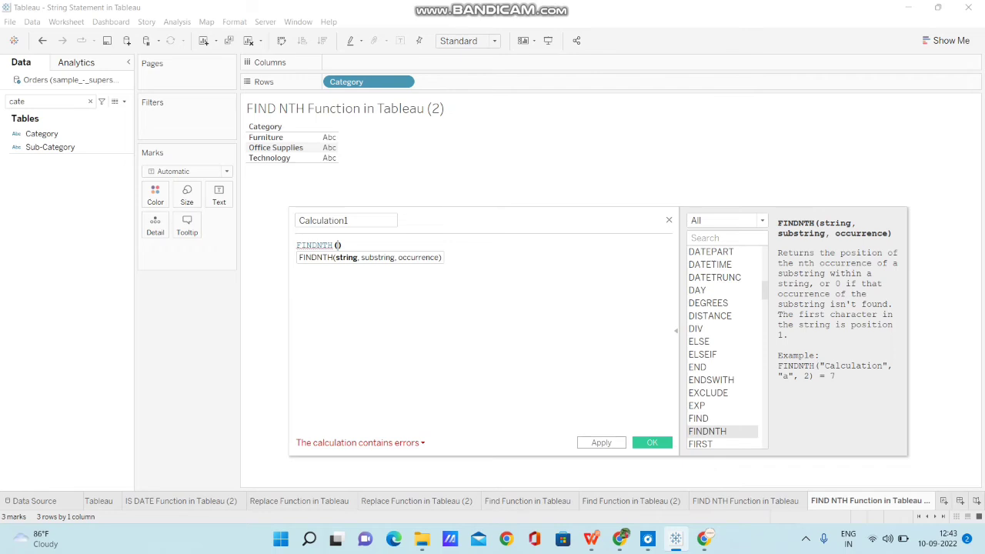
pyautogui.write('cat')
pyautogui.press('Return')
pyautogui.write(", 'u',")
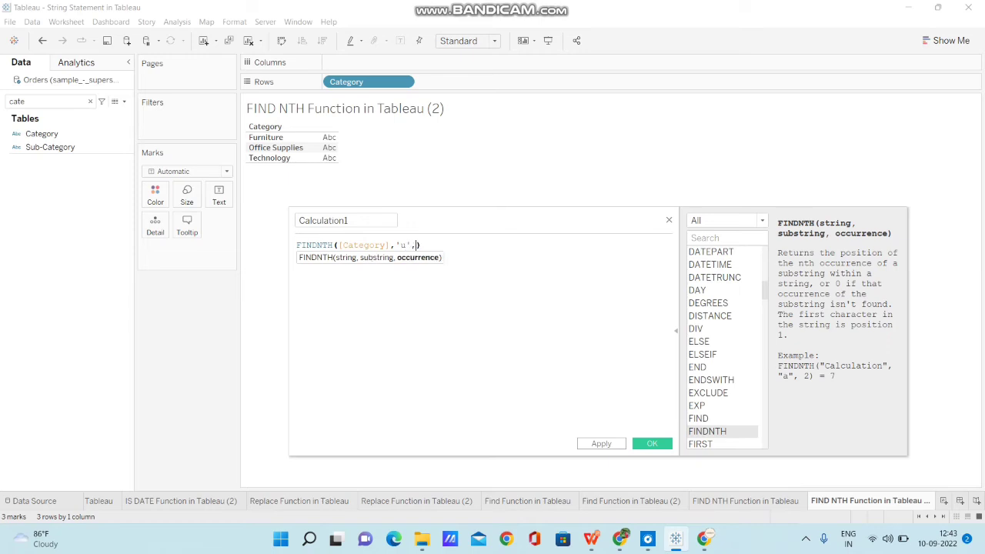
pyautogui.write('2')
# Name the new calculated field Find Nth Test and save it
pyautogui.click(350, 221)
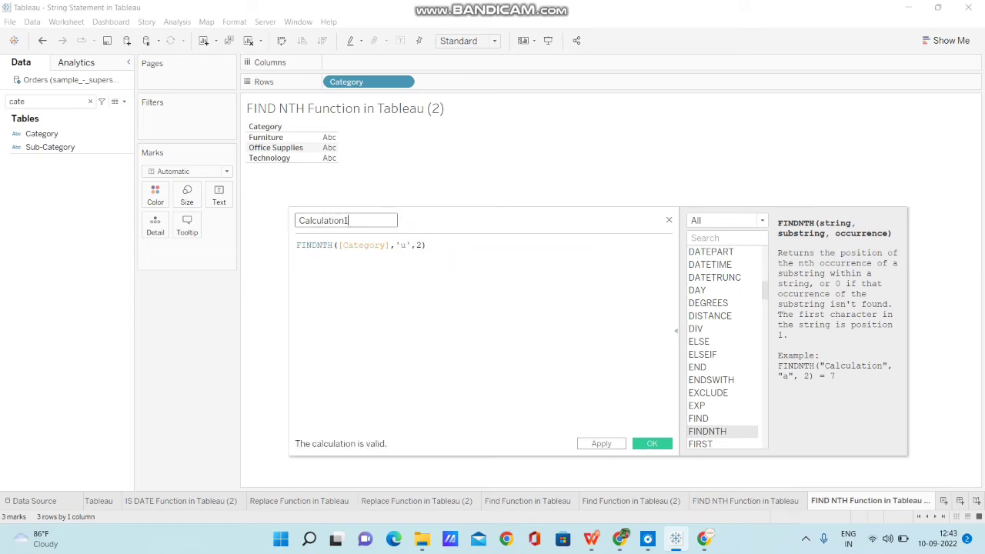
pyautogui.hotkey('ctrl', 'a')
pyautogui.write('Find Nth')
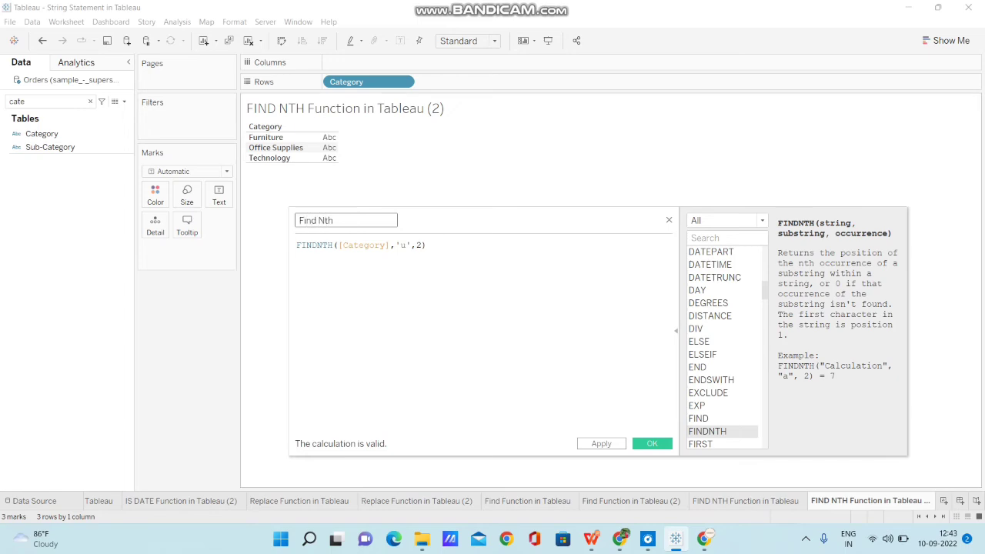
pyautogui.write(' Test')
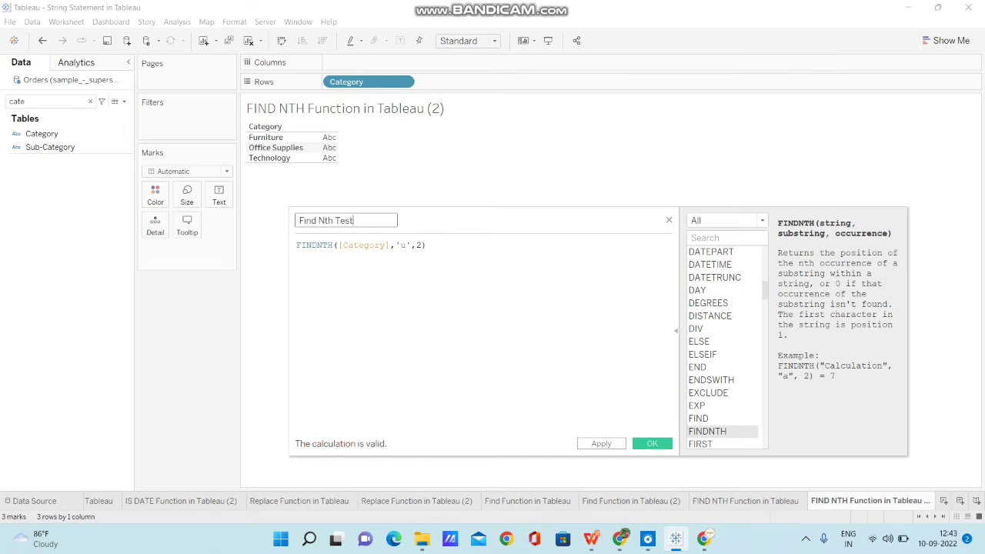
pyautogui.click(652, 443)
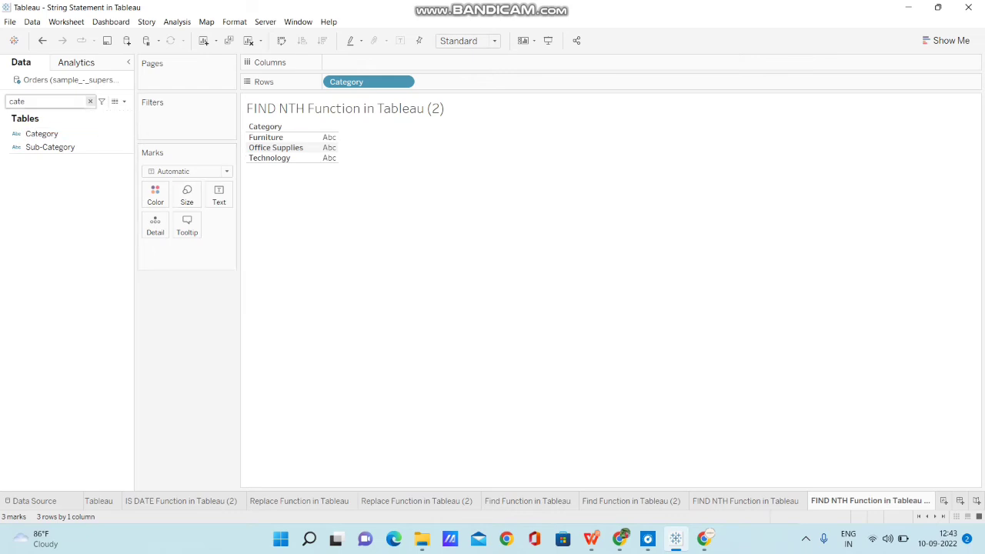
# Show Find Nth Test as text for each category and make it a discrete dimension
pyautogui.click(90, 101)
pyautogui.write('Find')
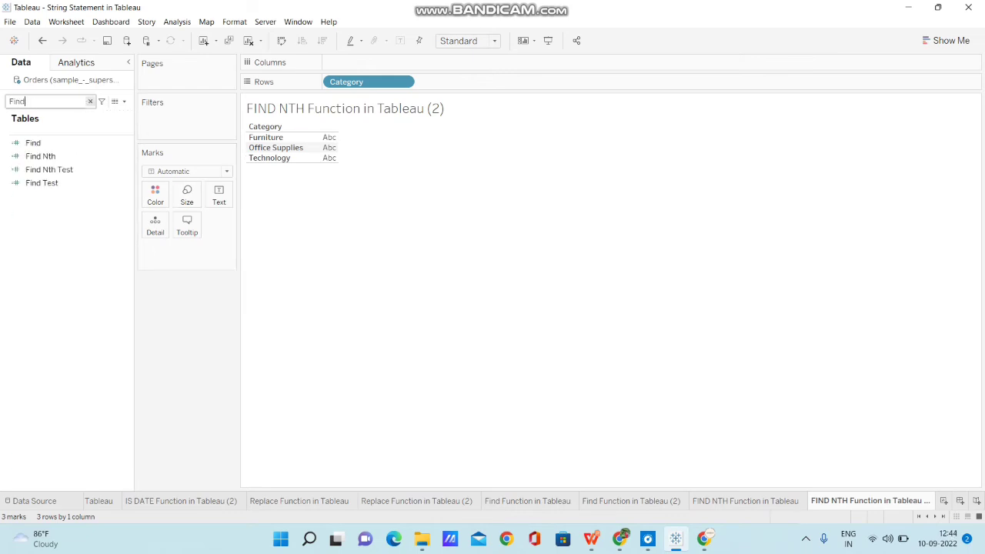
pyautogui.moveTo(50, 169); pyautogui.dragTo(208, 197)
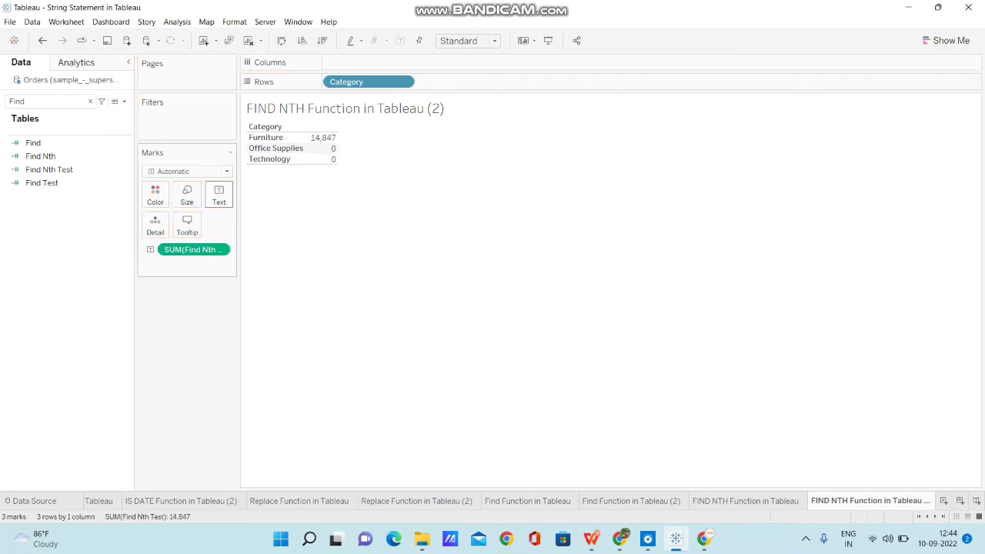
pyautogui.rightClick(212, 250)
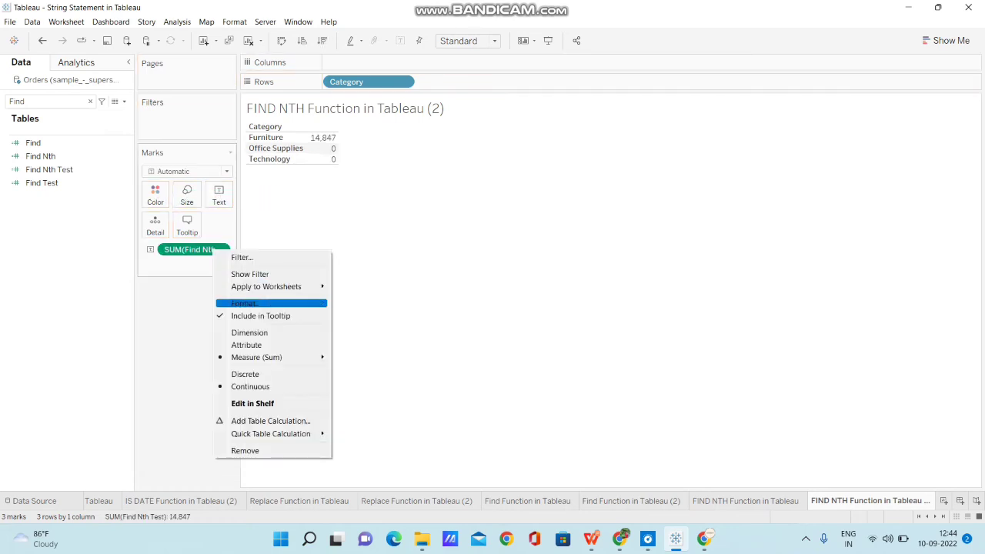
pyautogui.click(248, 333)
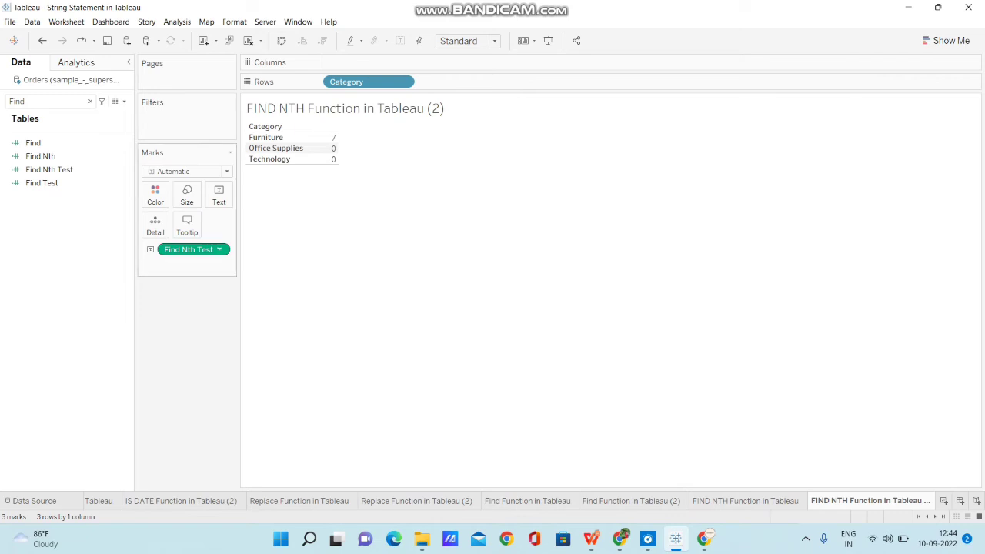
pyautogui.rightClick(216, 250)
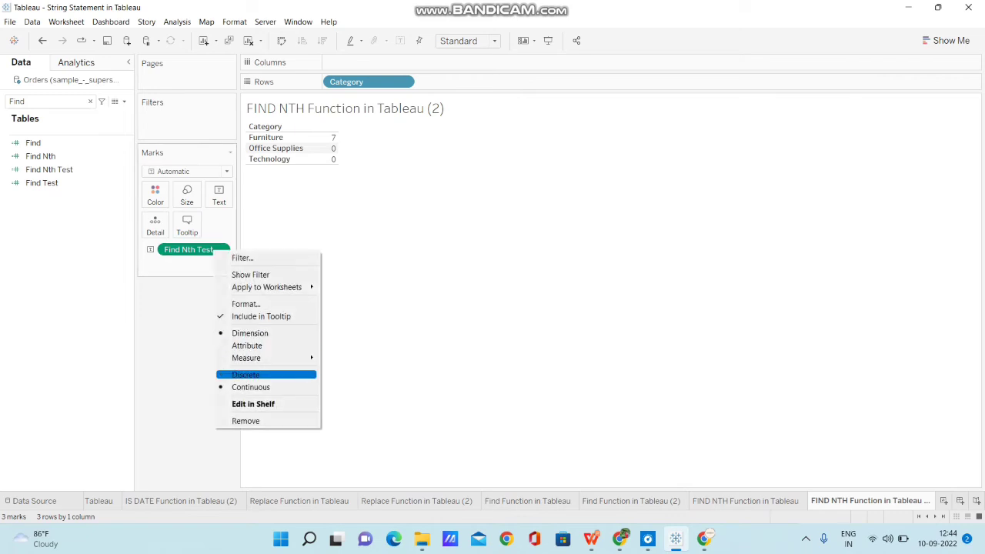
pyautogui.click(249, 374)
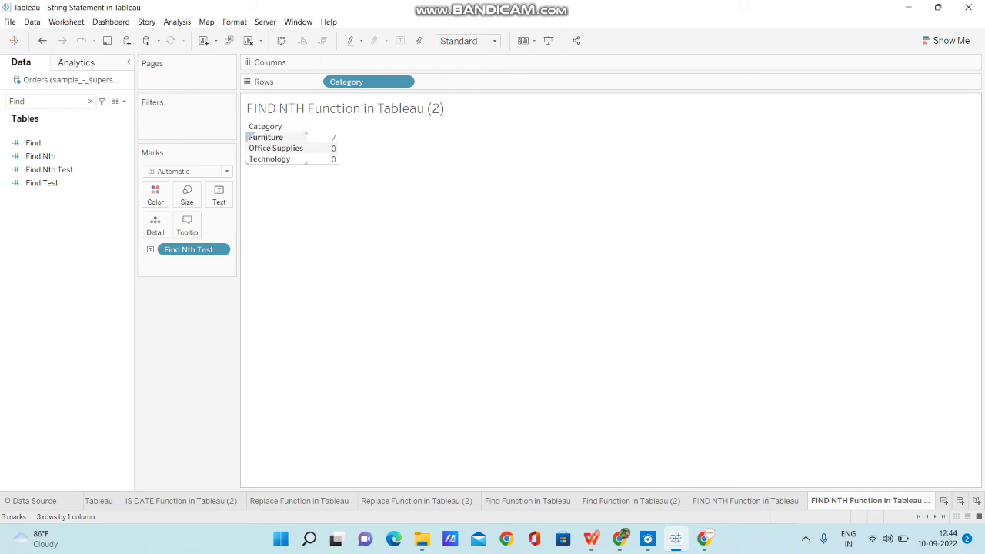
pyautogui.moveTo(334, 139)
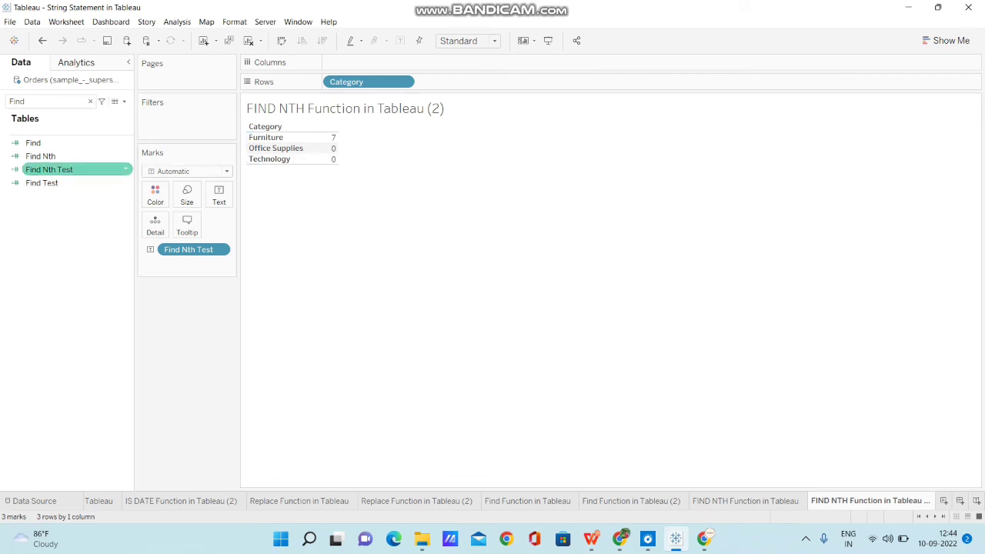
# Edit the Find Nth Test calculation to use occurrence 1, save it, and check the Office Supplies value
pyautogui.rightClick(87, 169)
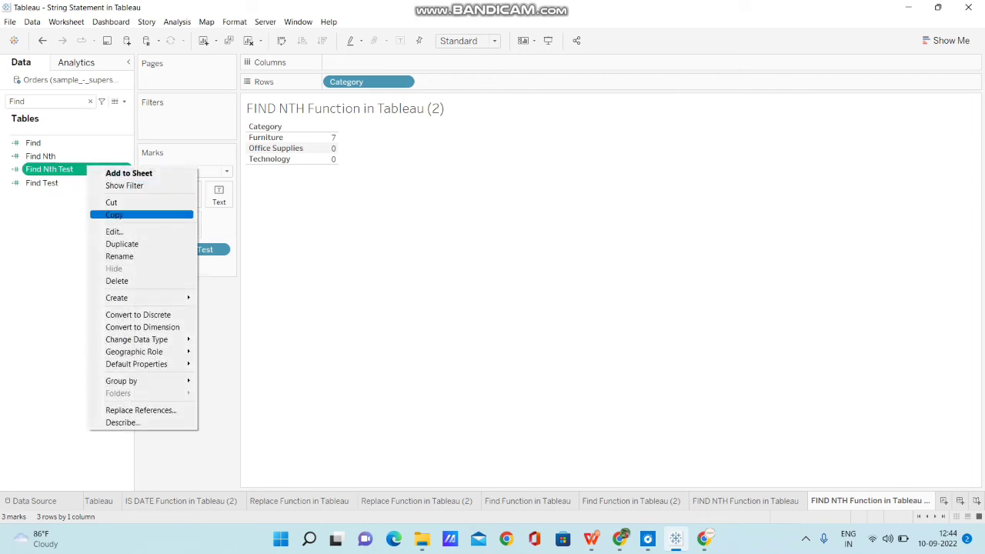
pyautogui.click(116, 232)
pyautogui.click(420, 245)
pyautogui.press('BackSpace')
pyautogui.write('1')
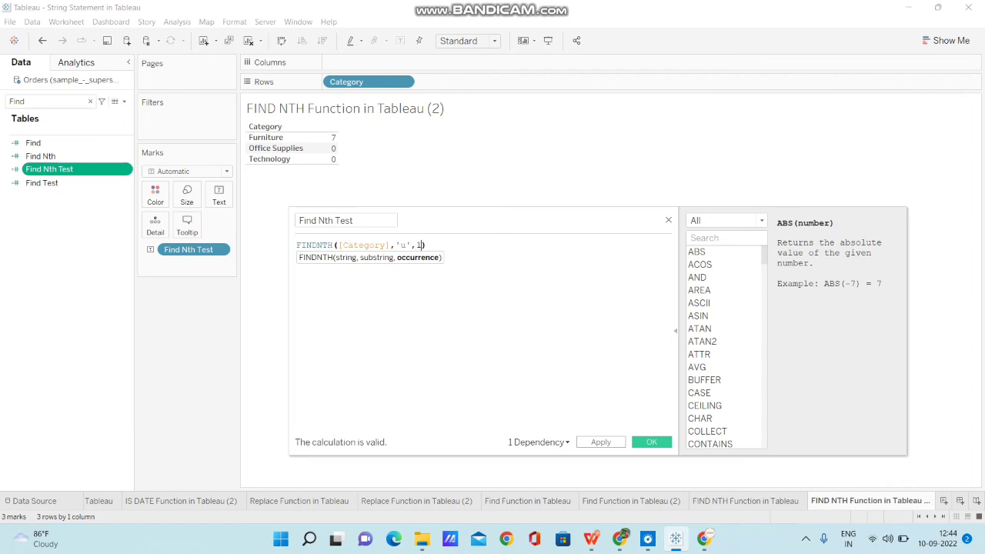
pyautogui.click(652, 441)
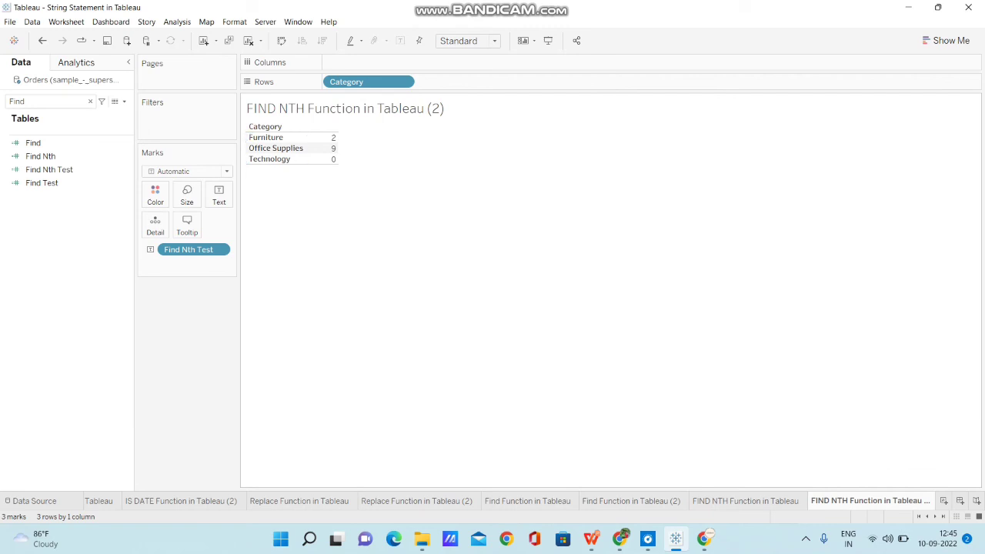
pyautogui.moveTo(329, 151)
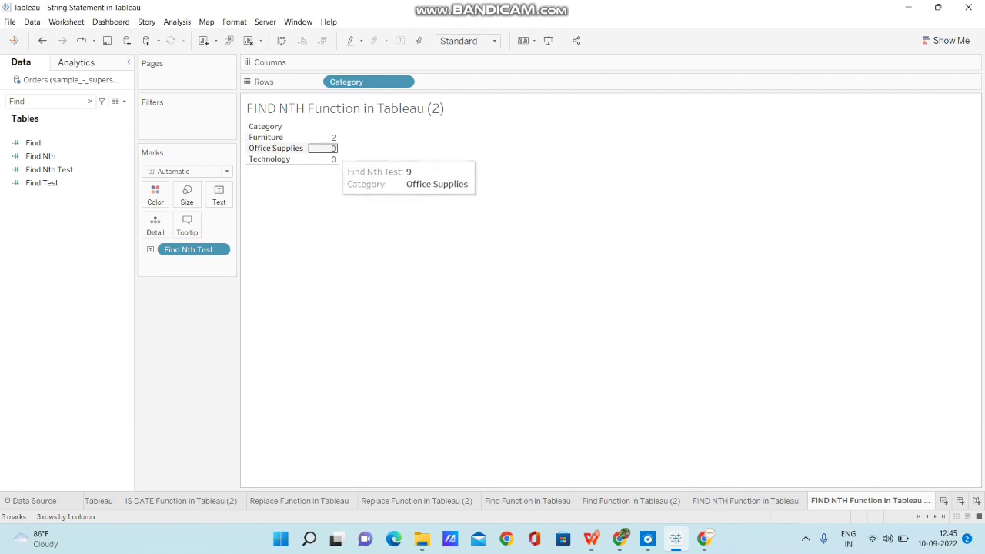